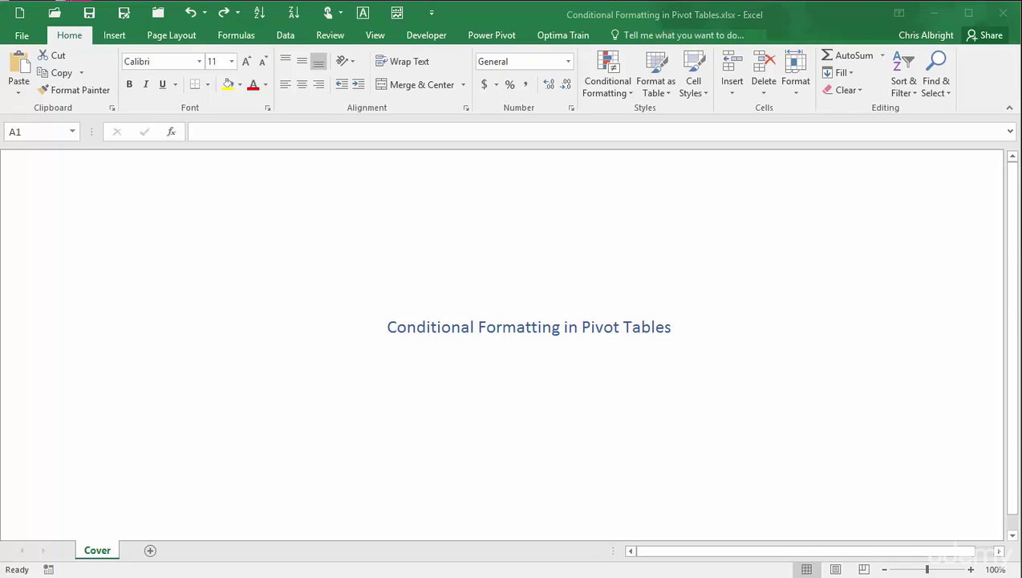
Bring the Customer Orders for Conditional Formatting workbook window into focus in Excel
click(629, 93)
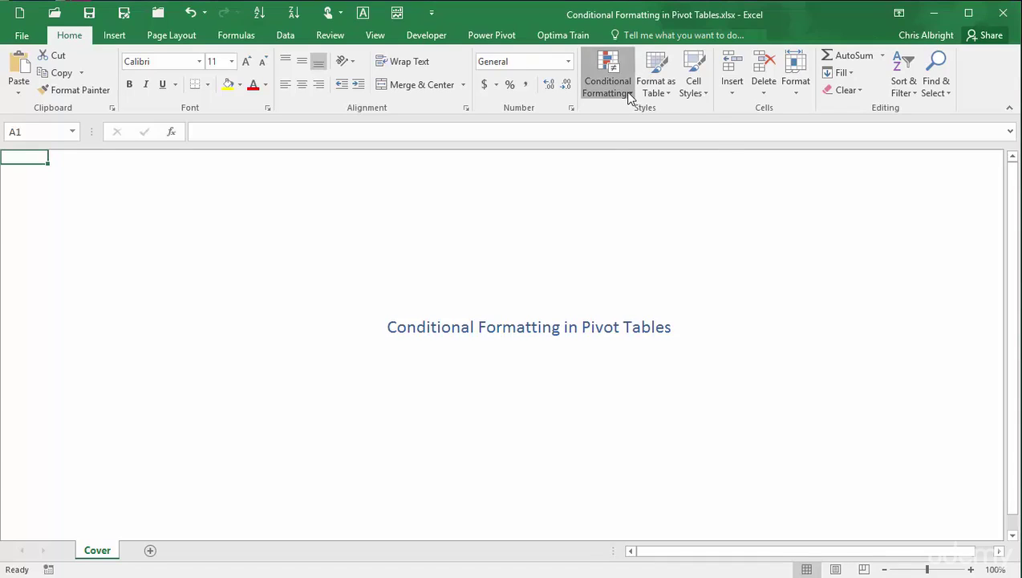
click(630, 96)
click(627, 93)
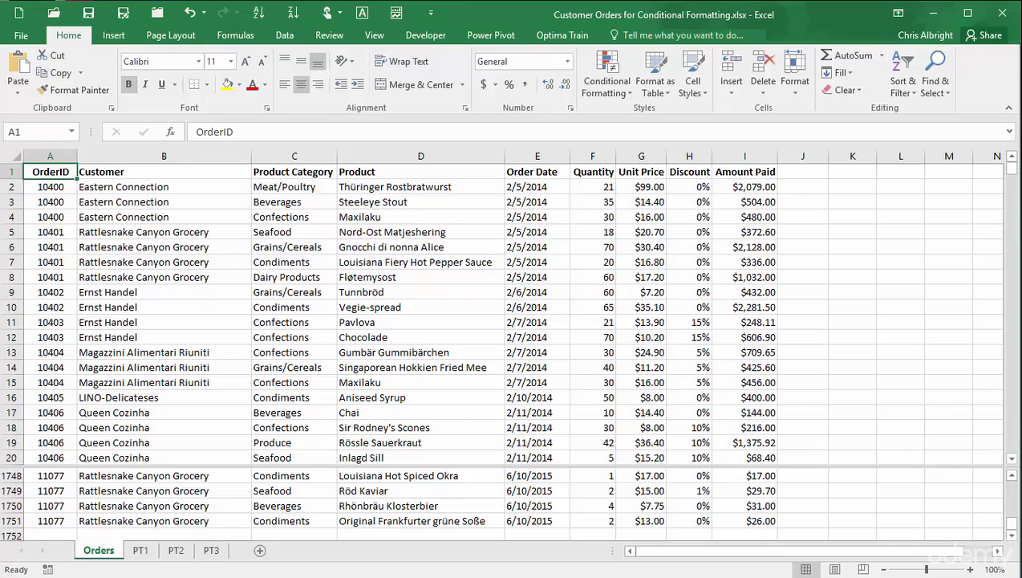
click(140, 551)
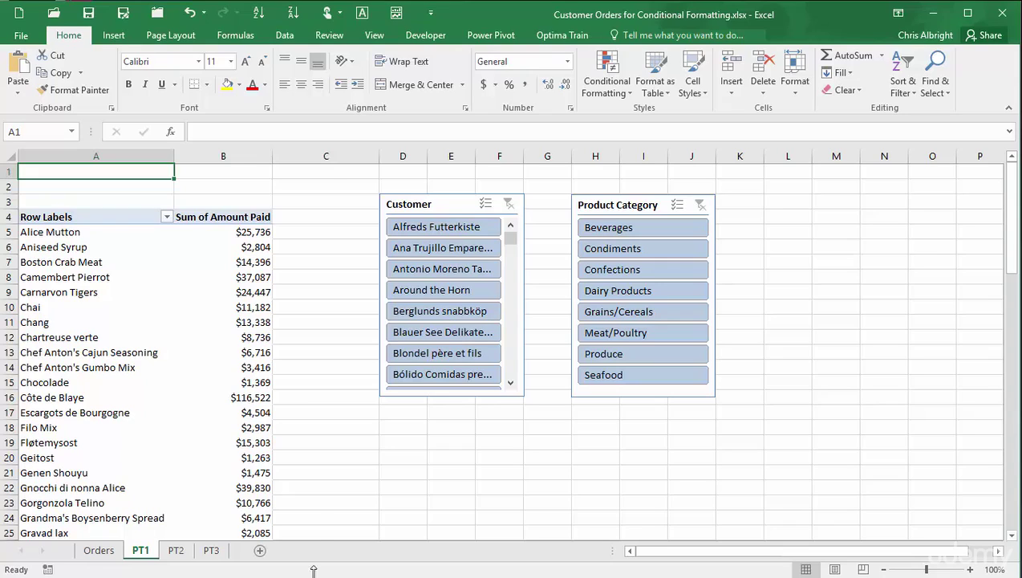
Select the 77 product Amount Paid cells B5:B81 on PT1, then return to the top
click(246, 232)
drag(818, 260, 760, 528)
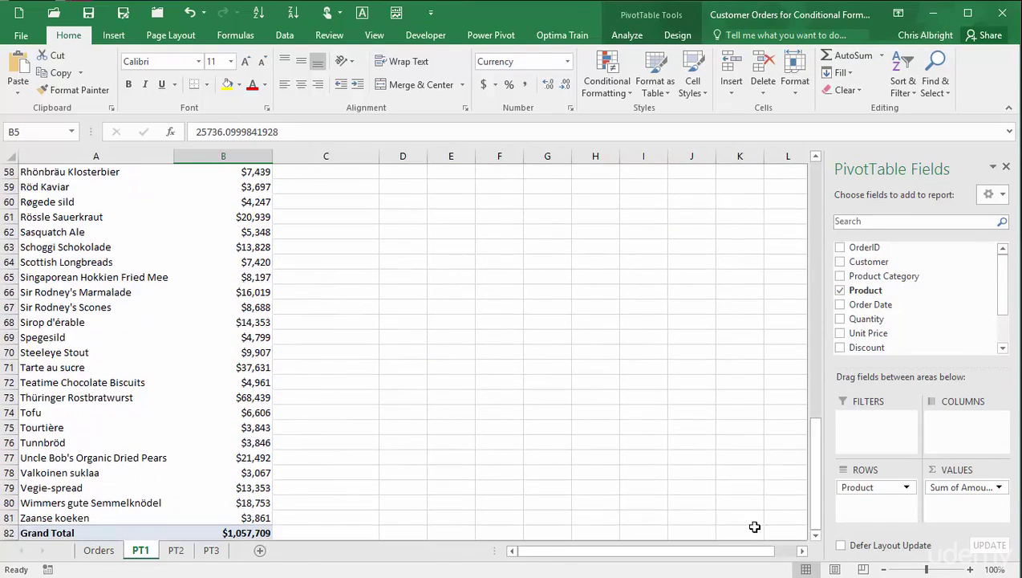
shift+click(244, 516)
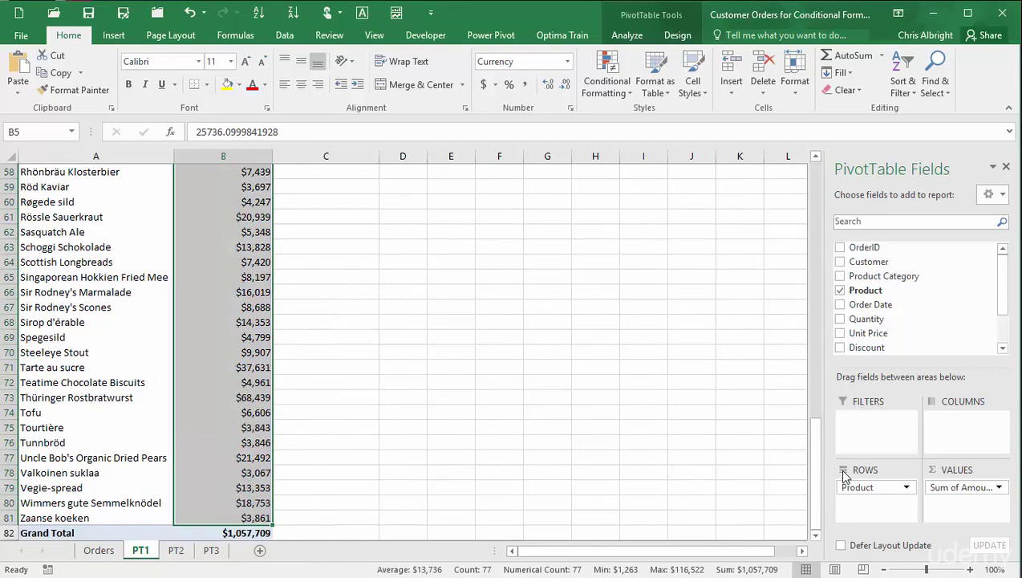
drag(813, 481, 840, 169)
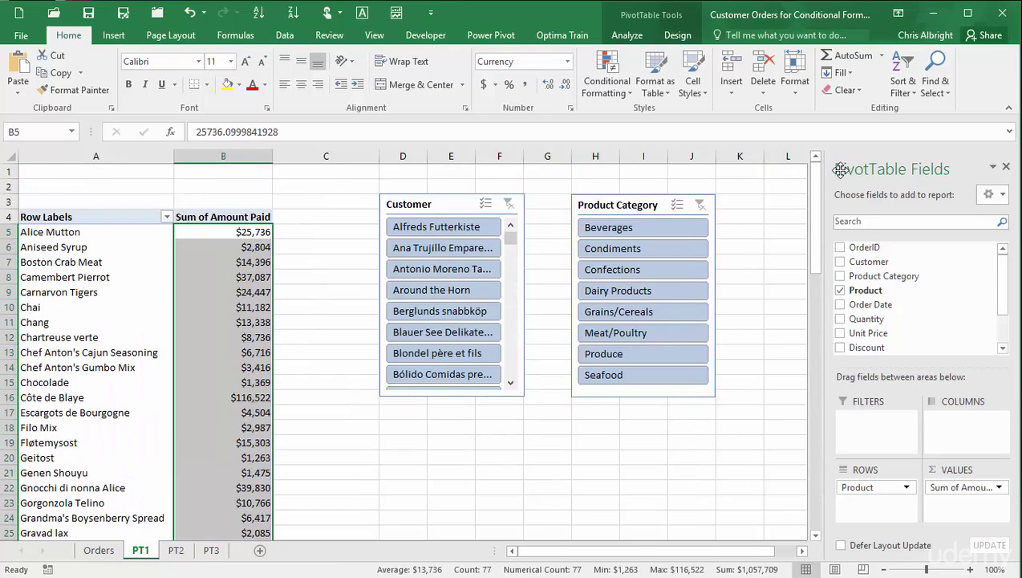
Apply Gradient Fill Green Data Bars to the selected Amount Paid cells
click(626, 89)
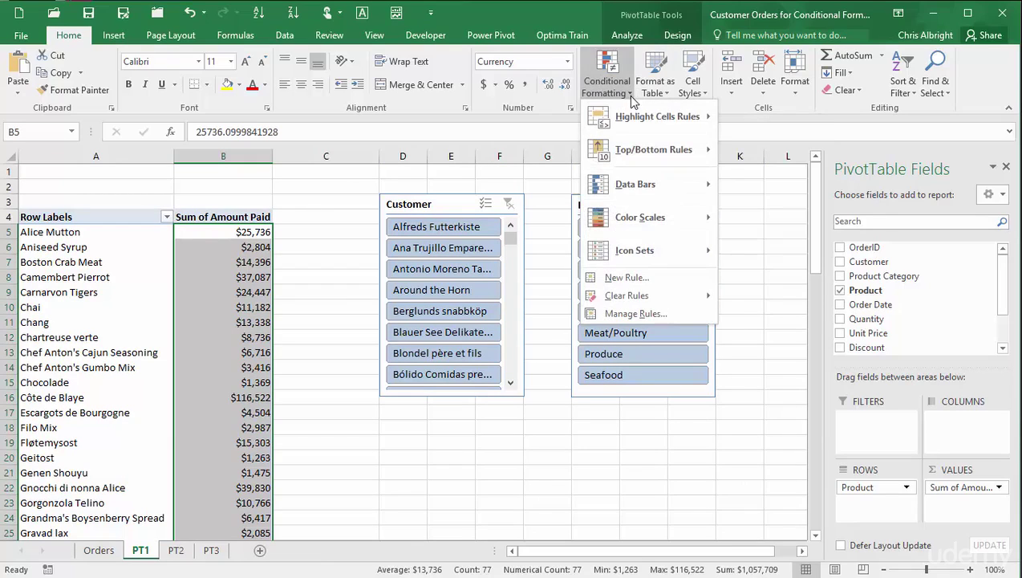
mouse_move(638, 192)
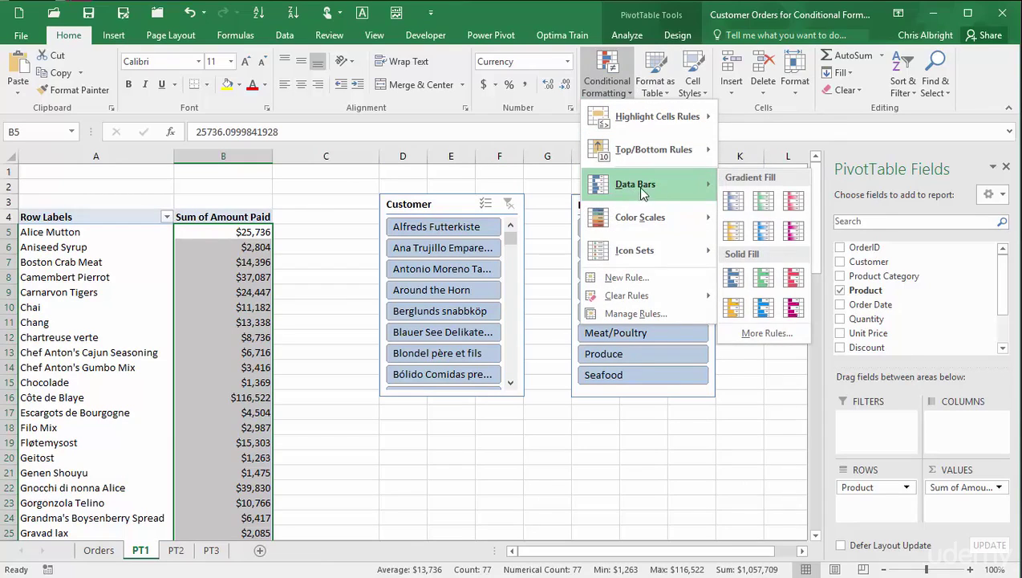
click(763, 203)
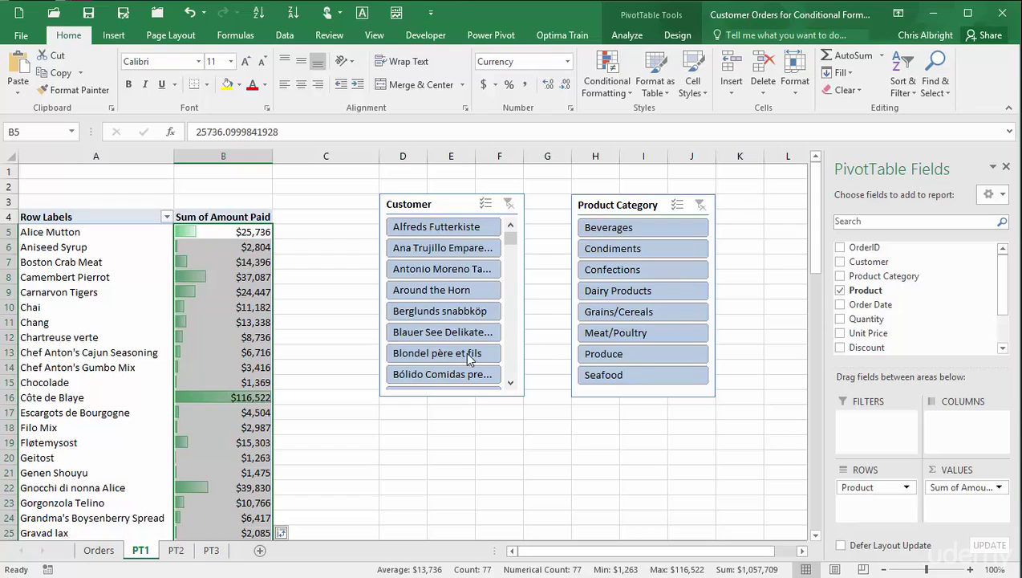
click(423, 317)
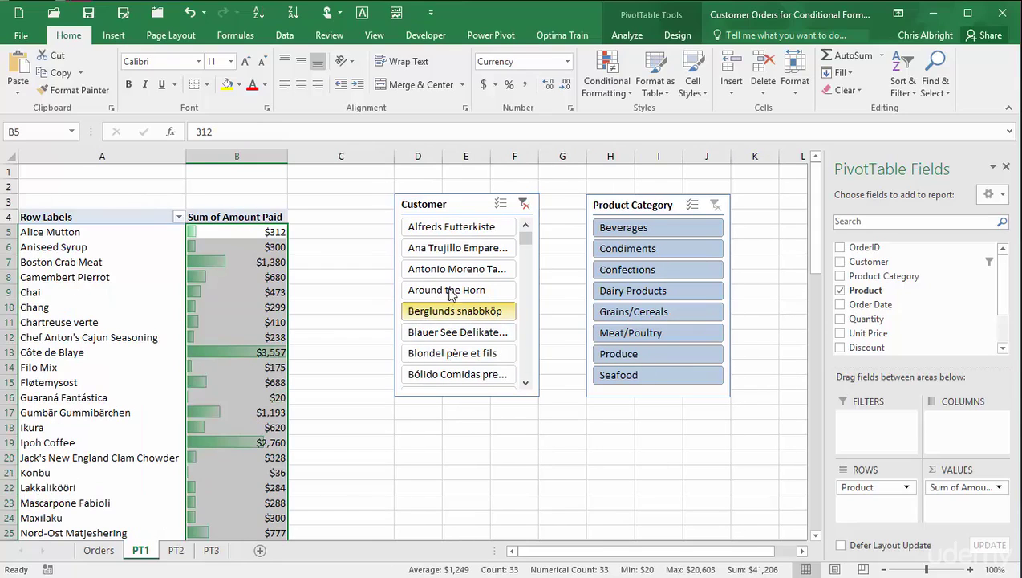
click(523, 207)
click(633, 271)
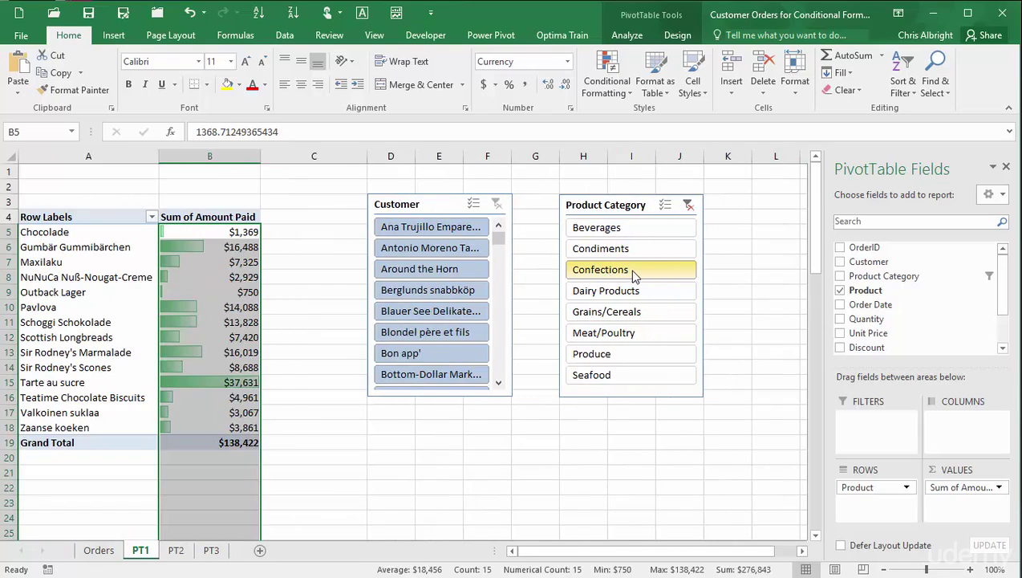
click(688, 205)
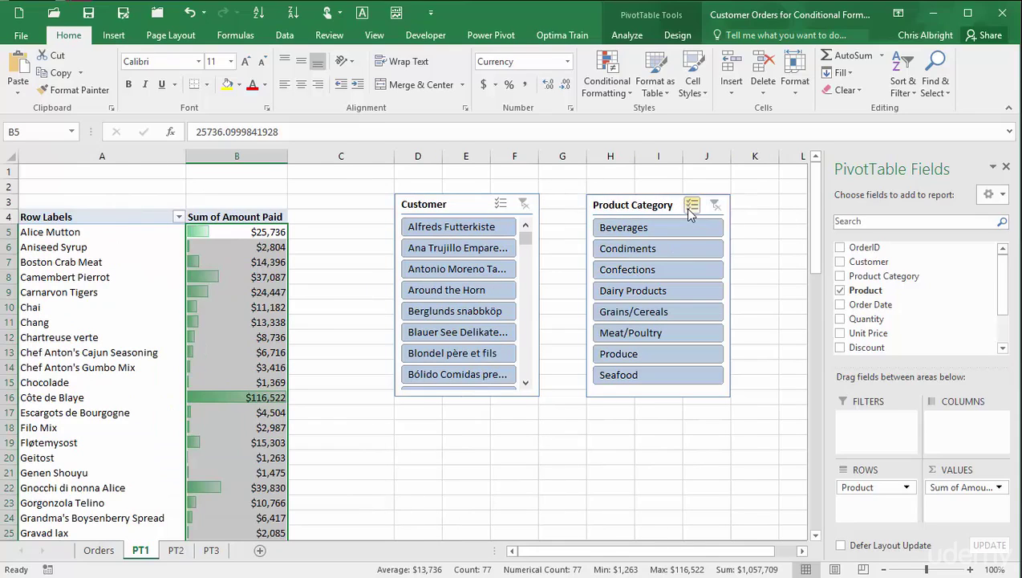
Go to sheet PT2 and select Amount Paid cells B5:B81, skipping the Grand Total
click(174, 552)
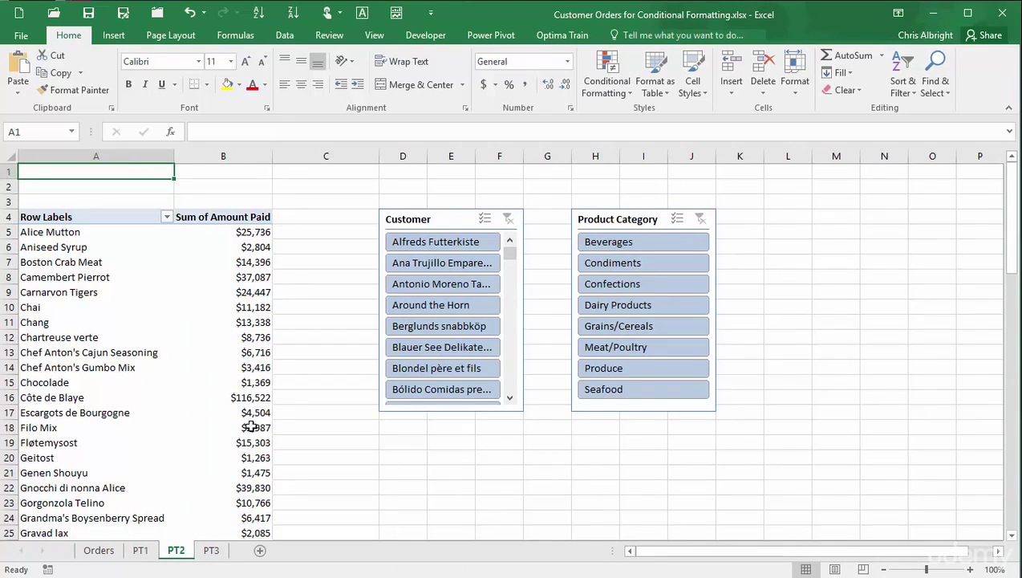
click(246, 232)
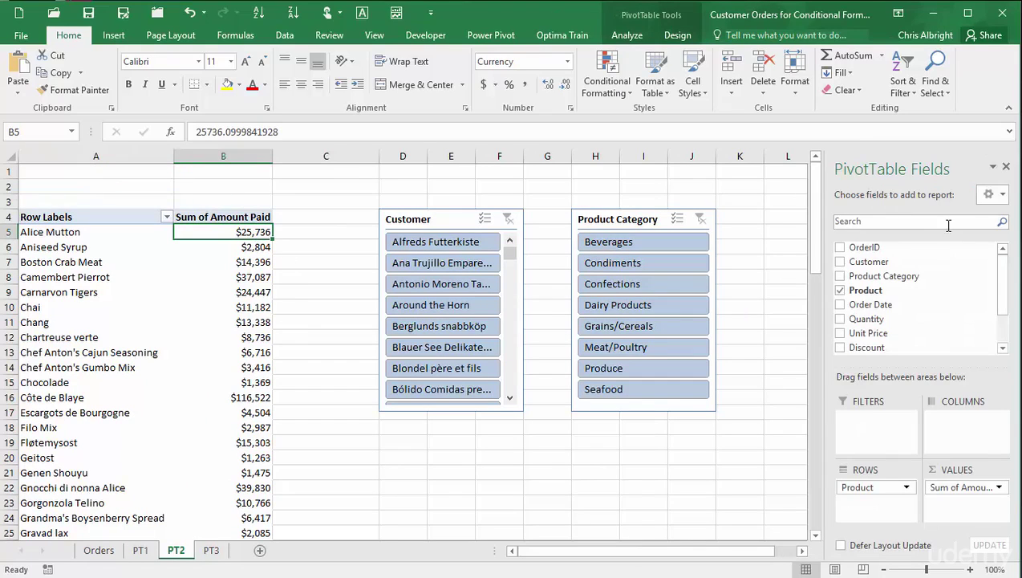
drag(816, 218, 795, 501)
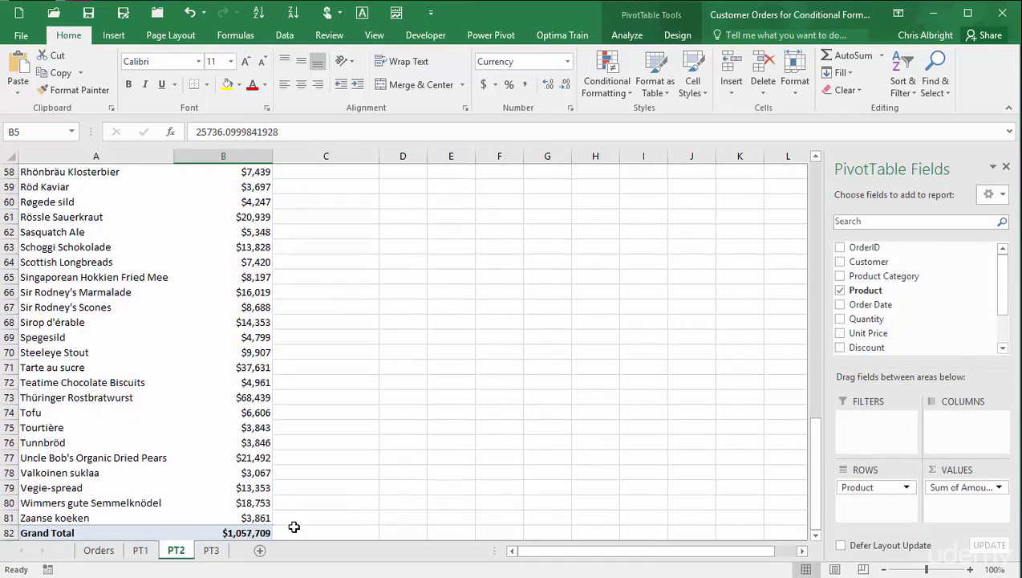
shift+click(237, 517)
drag(814, 449, 814, 193)
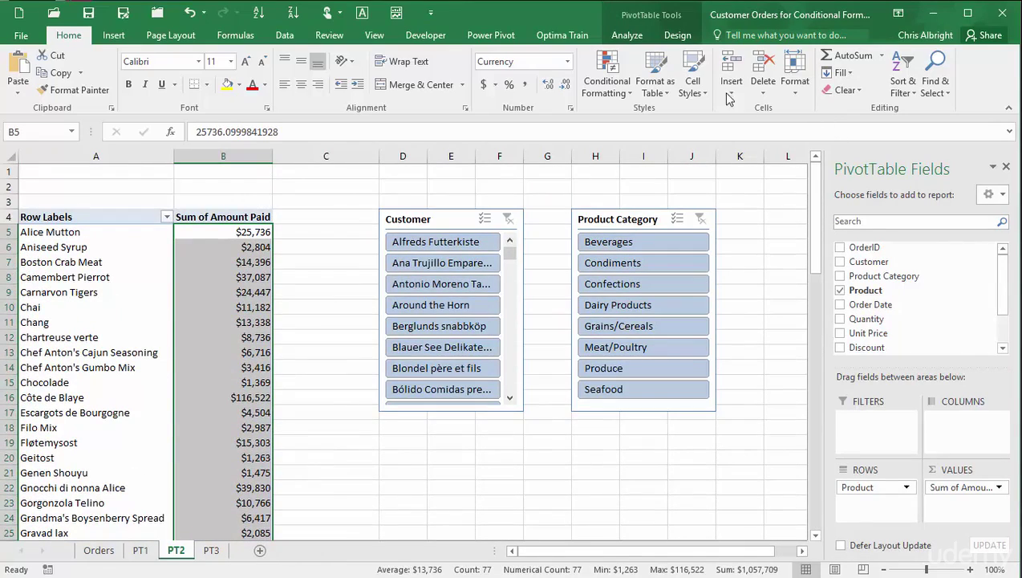
Open the New Formatting Rule dialog for PT2's $B$5:$B$81 range
click(616, 88)
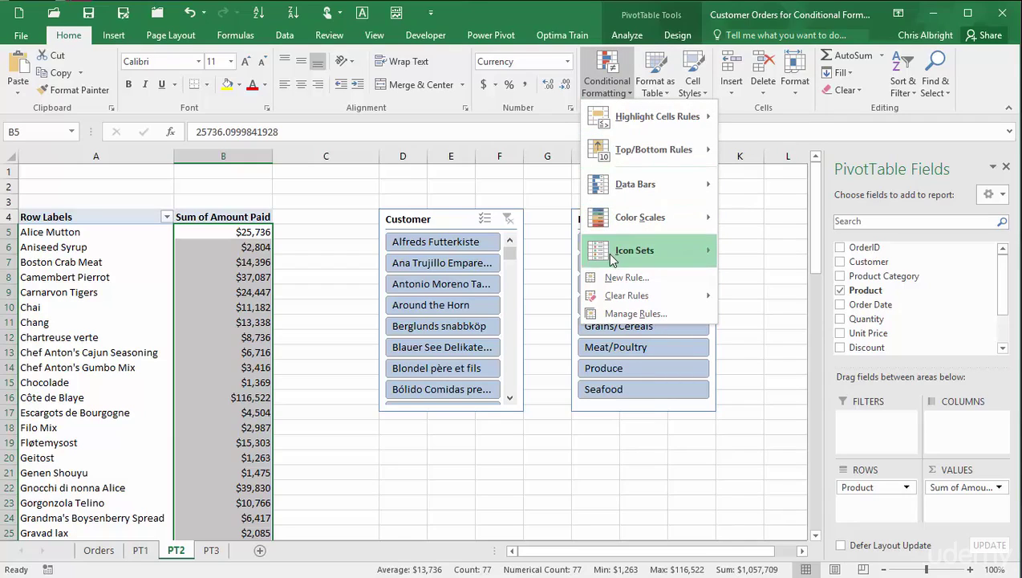
mouse_move(613, 258)
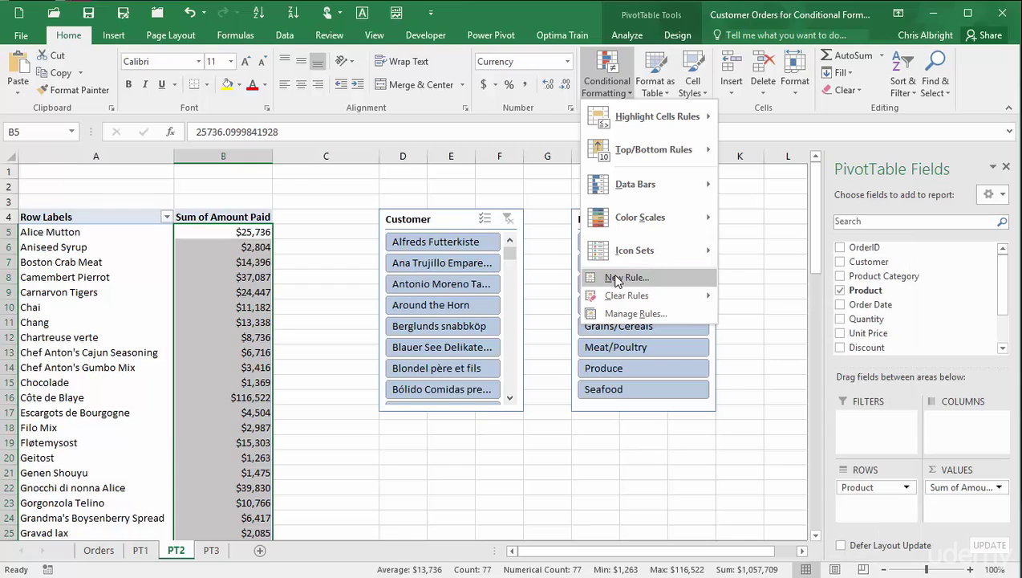
click(616, 278)
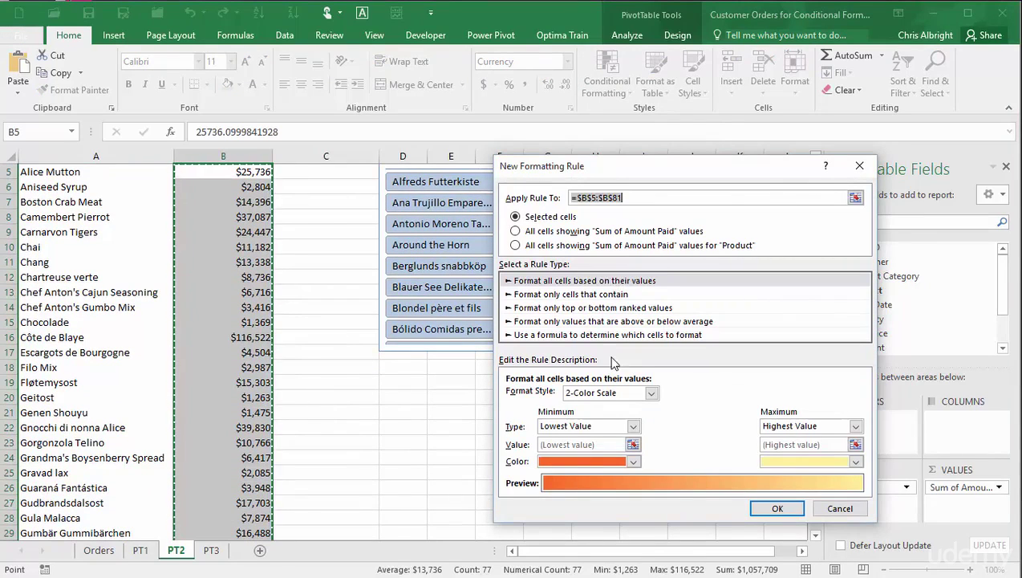
Create a three-circle Icon Sets rule with Percentile thresholds of 67 and 33
click(652, 392)
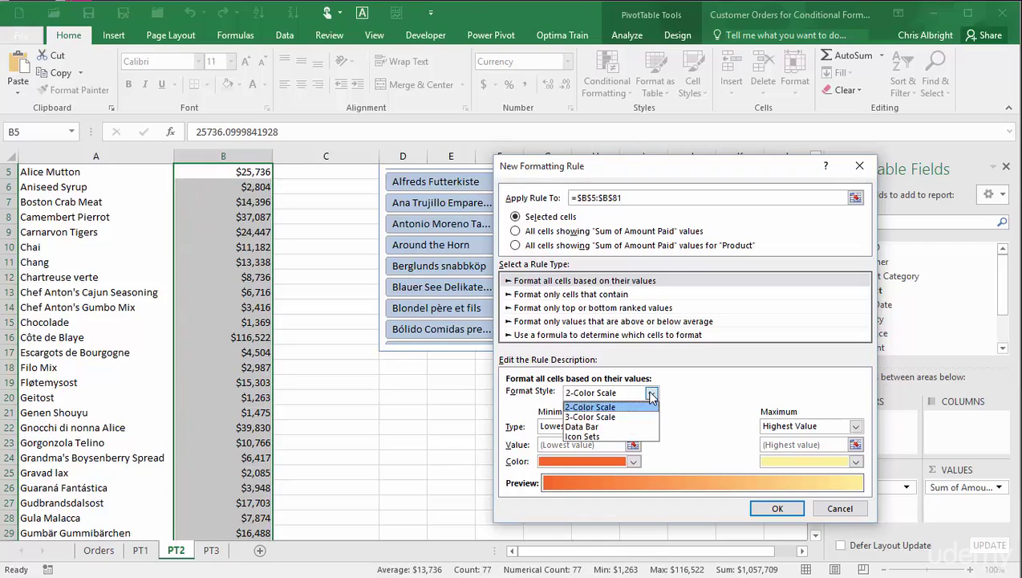
click(582, 438)
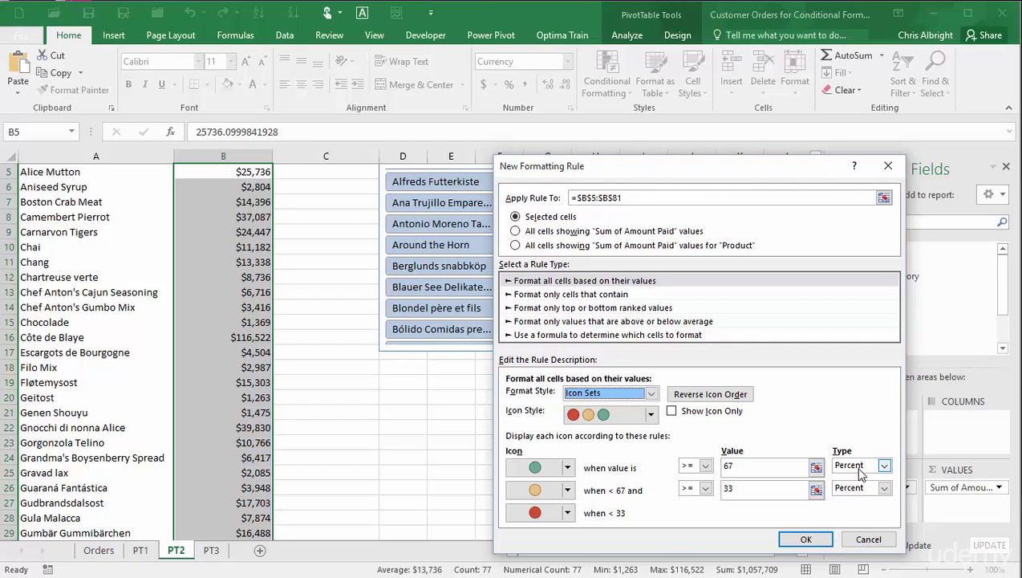
click(883, 466)
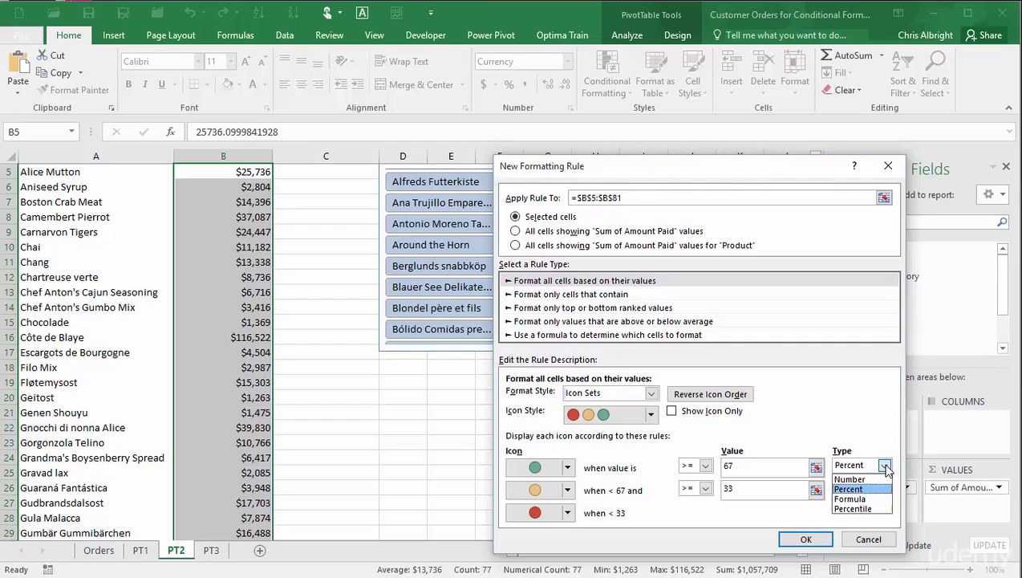
click(850, 508)
click(883, 488)
click(852, 531)
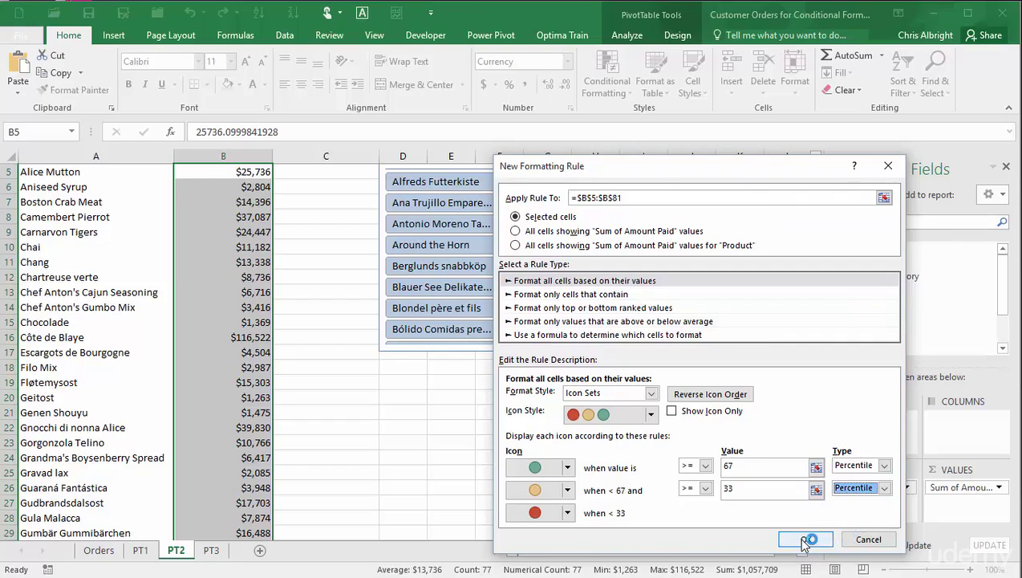
click(805, 539)
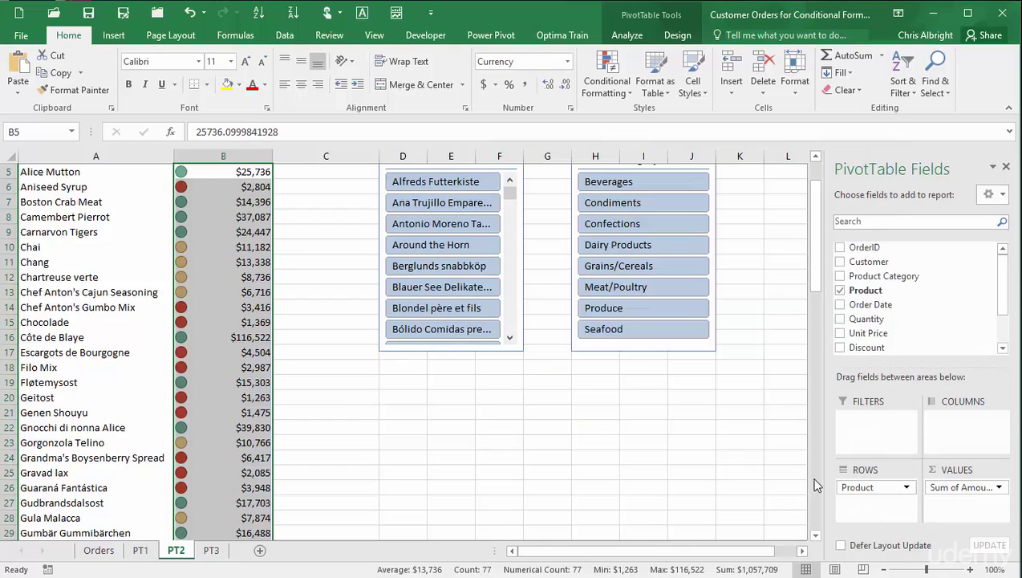
drag(816, 255, 763, 219)
click(411, 333)
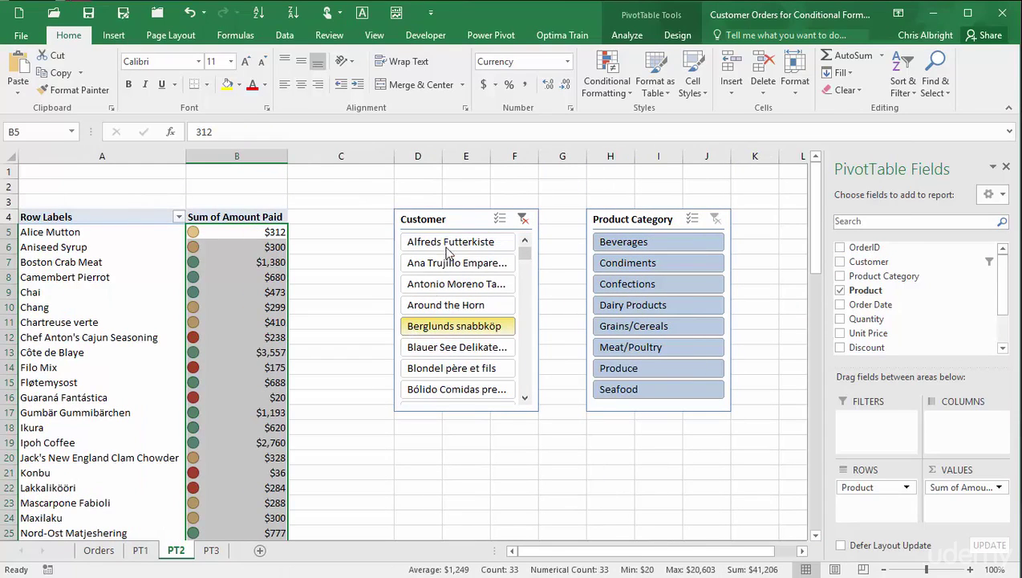
click(522, 218)
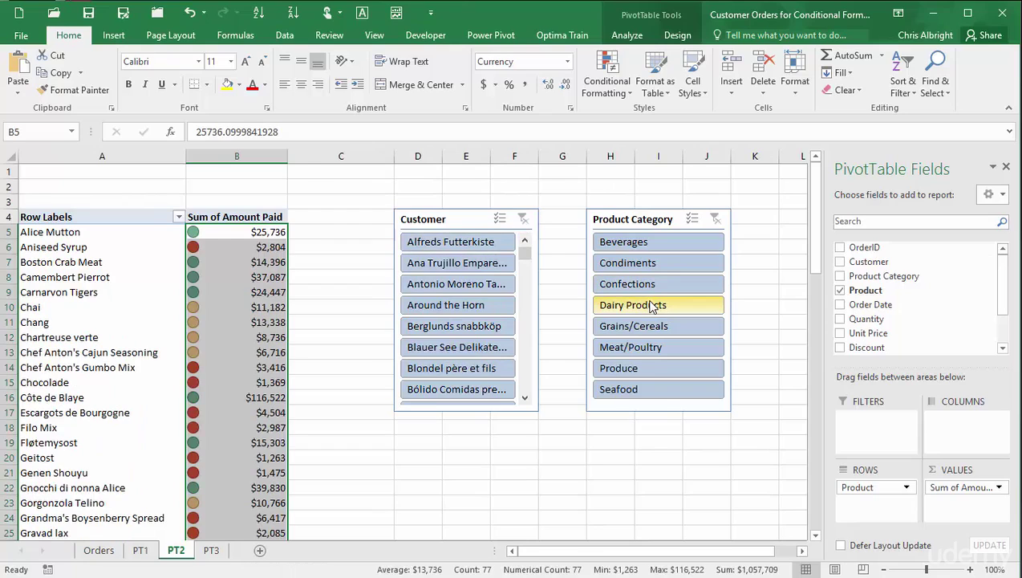
click(651, 304)
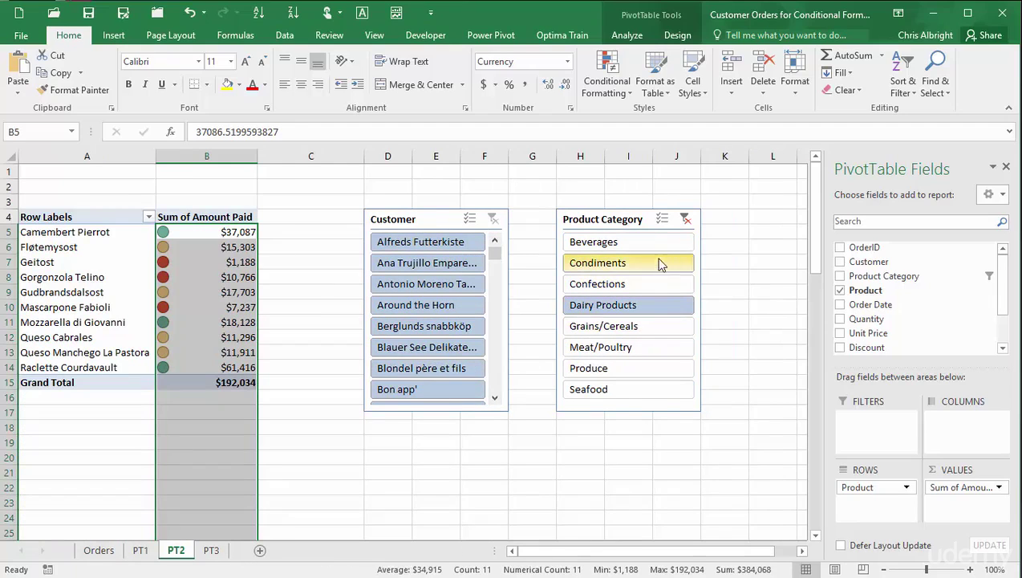
click(685, 218)
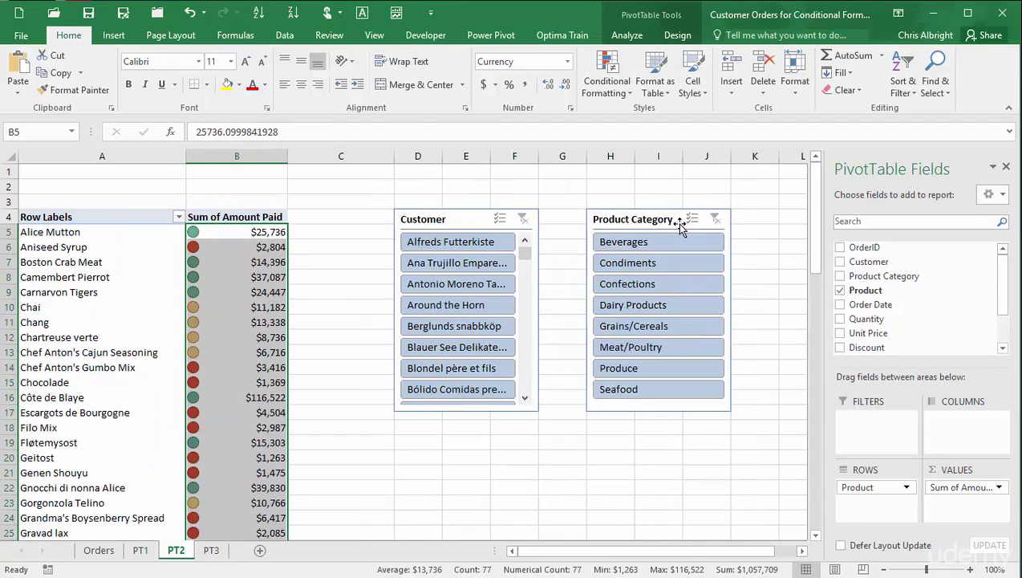
Switch to sheet PT3 and select the monthly value cells B7:J24
click(211, 550)
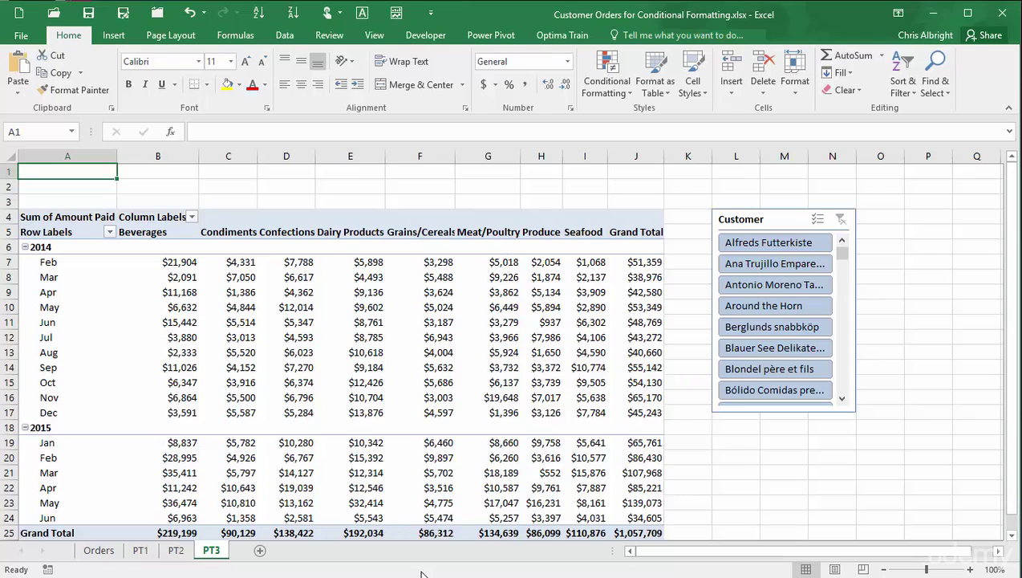
click(187, 266)
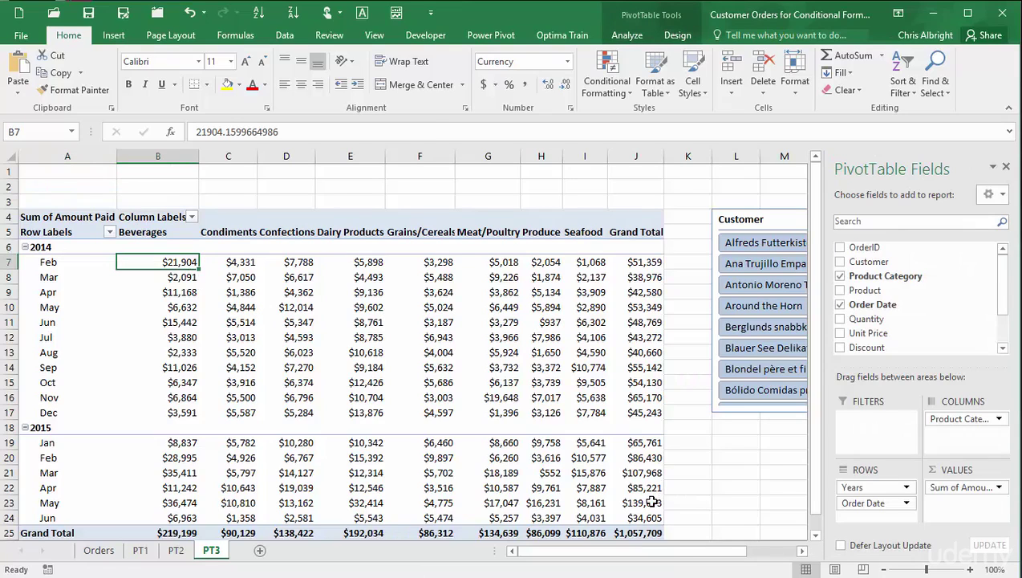
shift+click(642, 517)
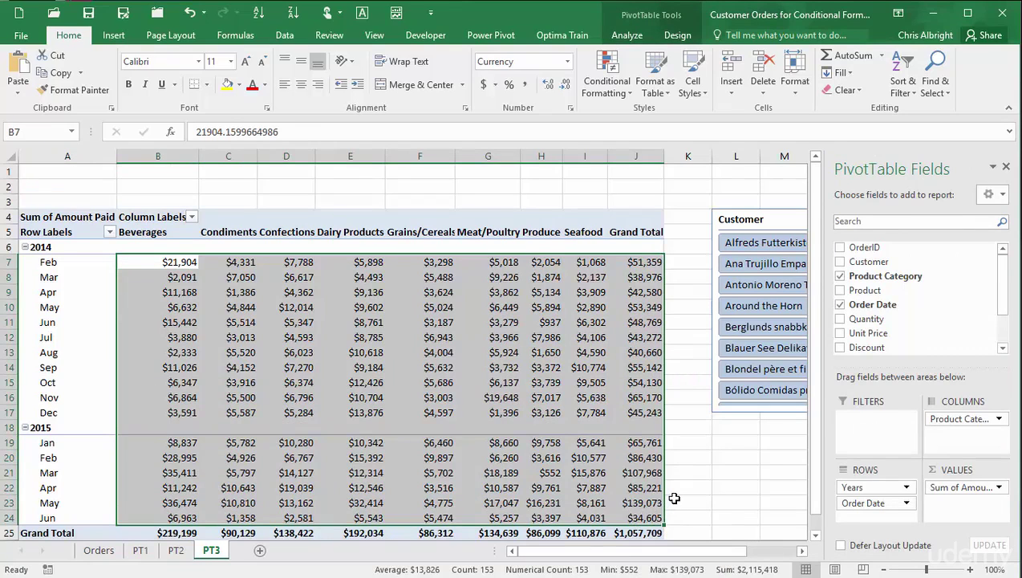
Start a new 'Use a formula' conditional formatting rule and move its dialog off the table
click(625, 85)
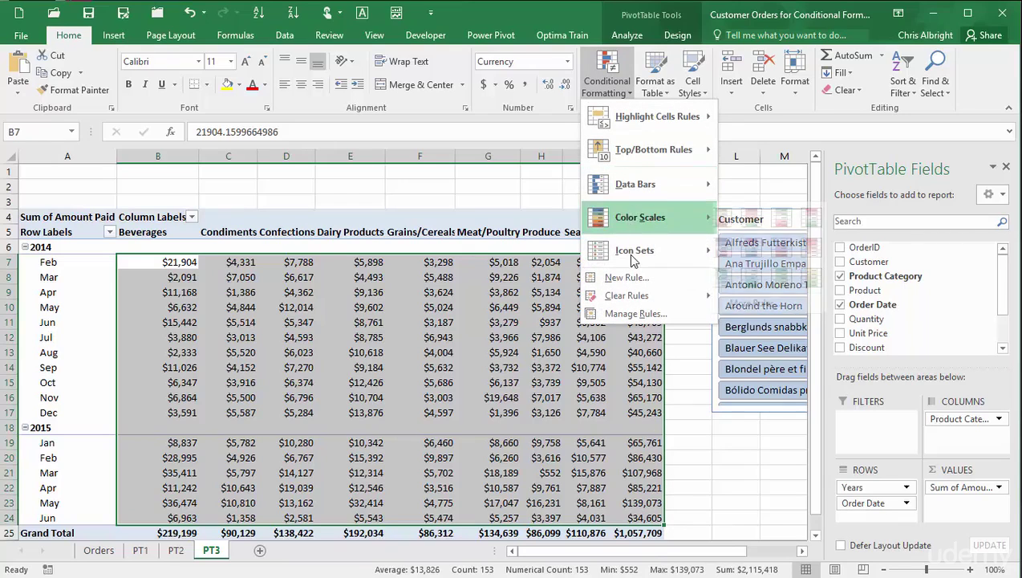
click(619, 277)
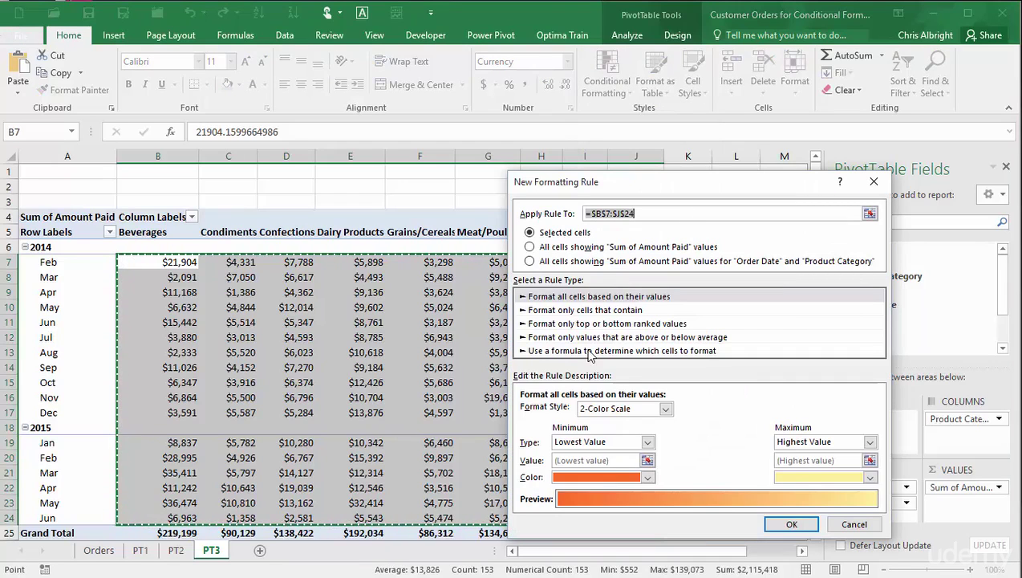
click(586, 351)
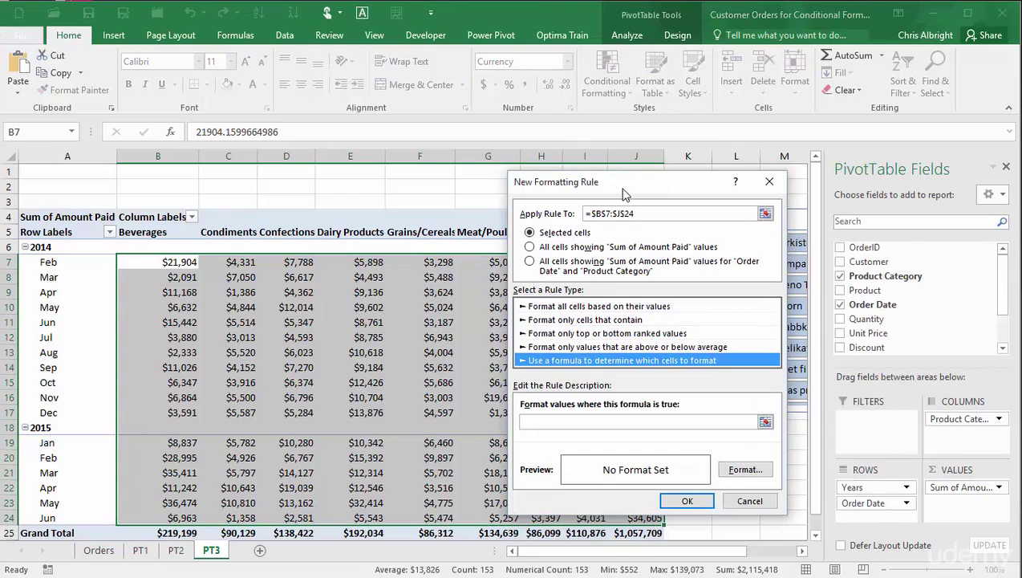
drag(619, 185, 524, 64)
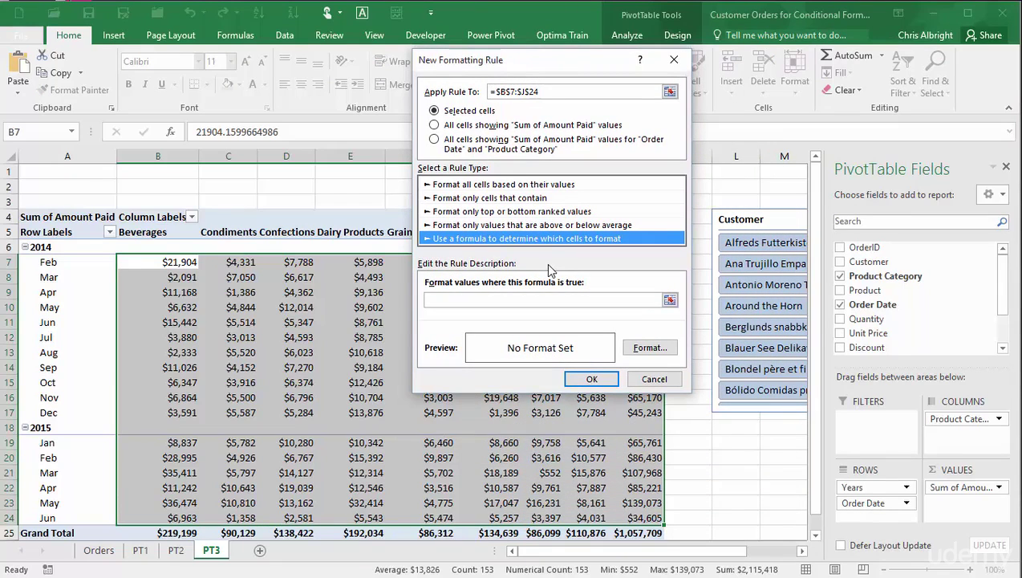
Enter the rule formula =(B7=max(B$7:B$24))
click(439, 300)
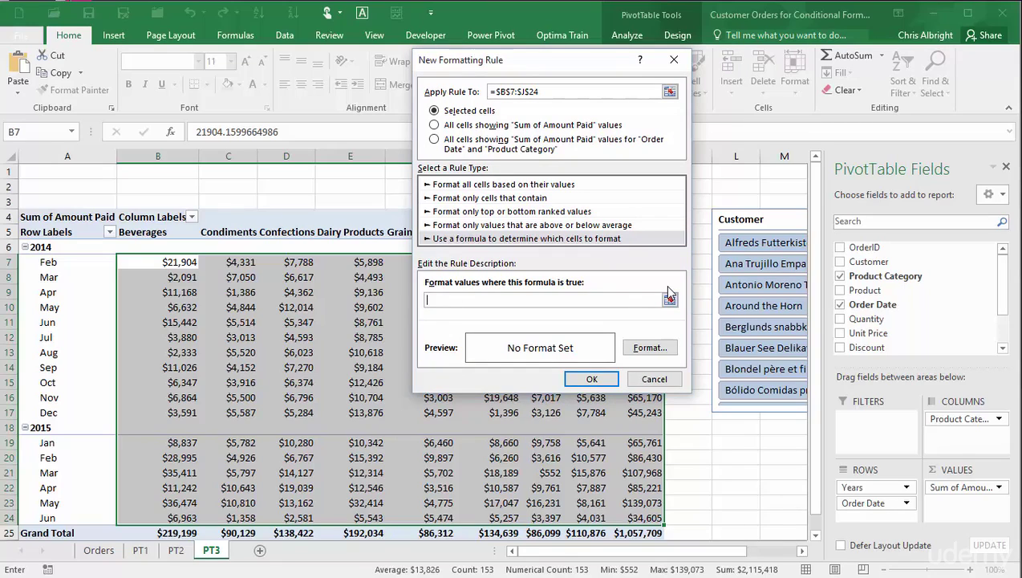
text(=()
click(185, 262)
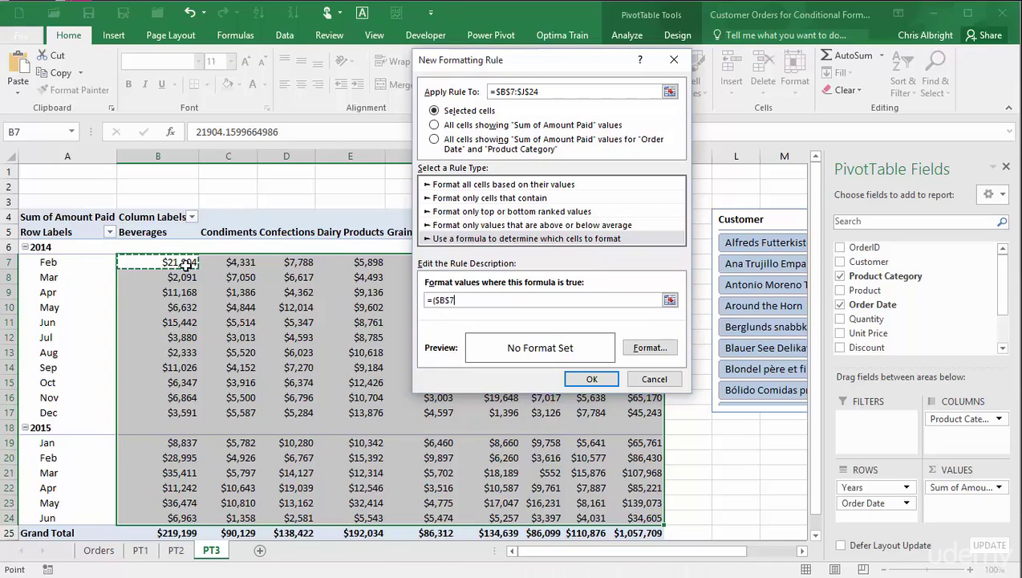
key(F4)
key(F4)
key(F4)
text(=max()
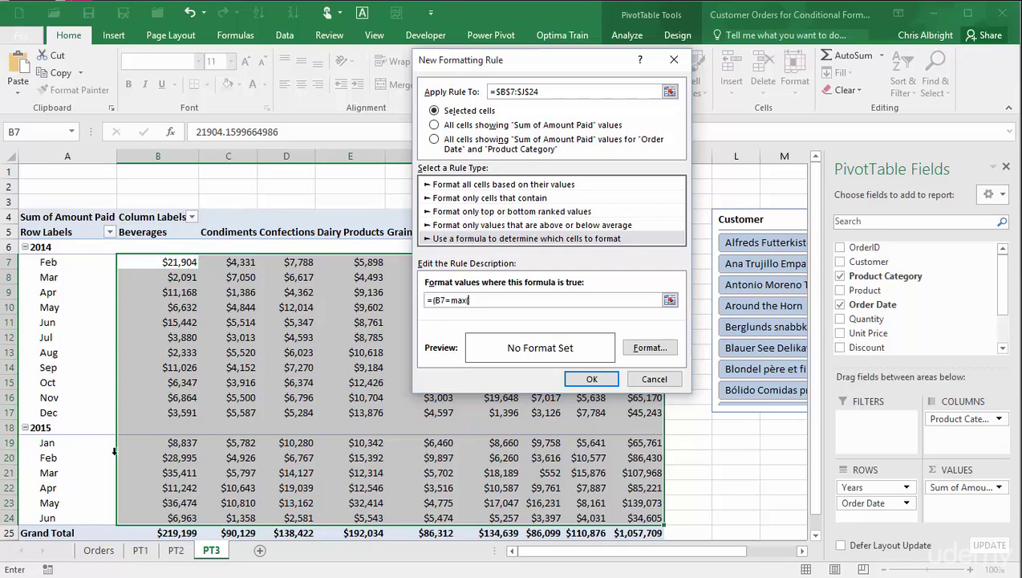
click(168, 263)
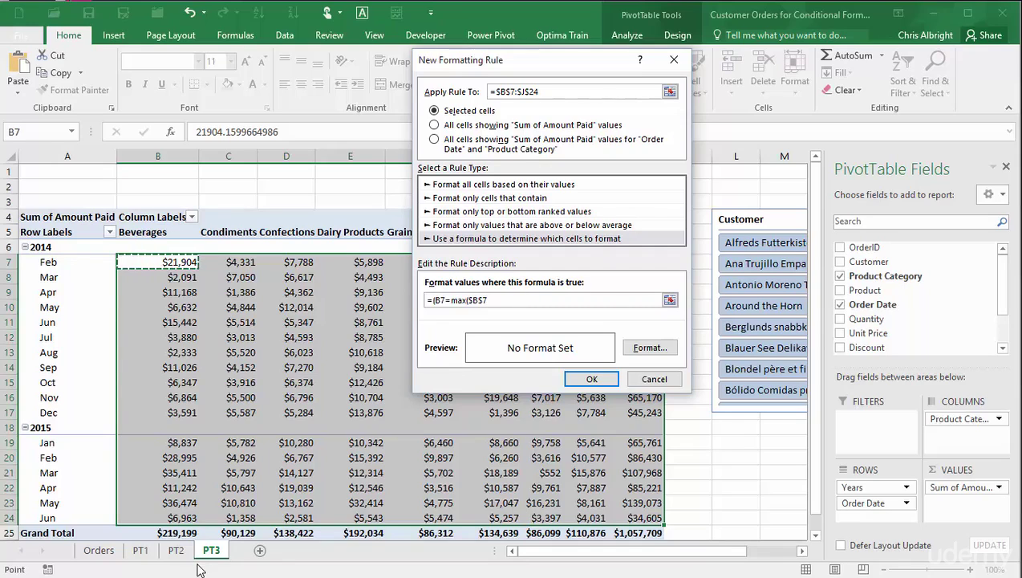
shift+click(192, 517)
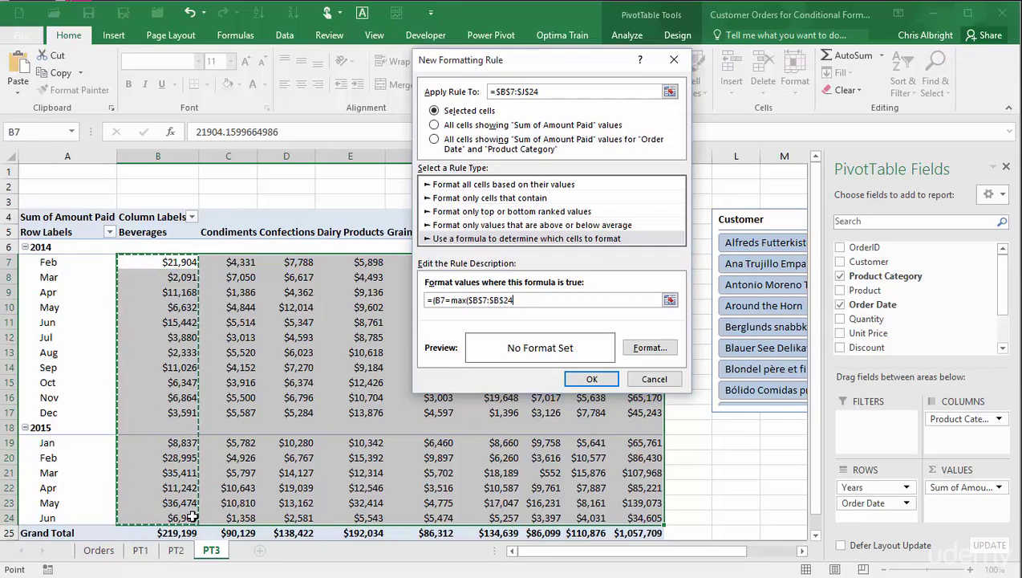
key(F4)
key(F4)
key(F4)
key(F4)
key(F4)
text()))
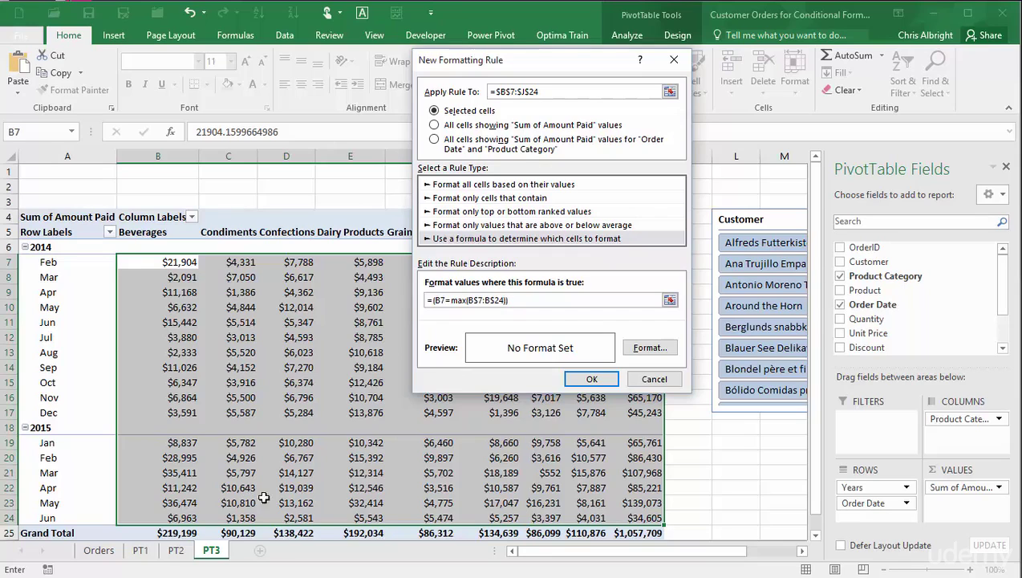
Give the column-maximum rule a green background fill and apply it to B7:J24
click(641, 348)
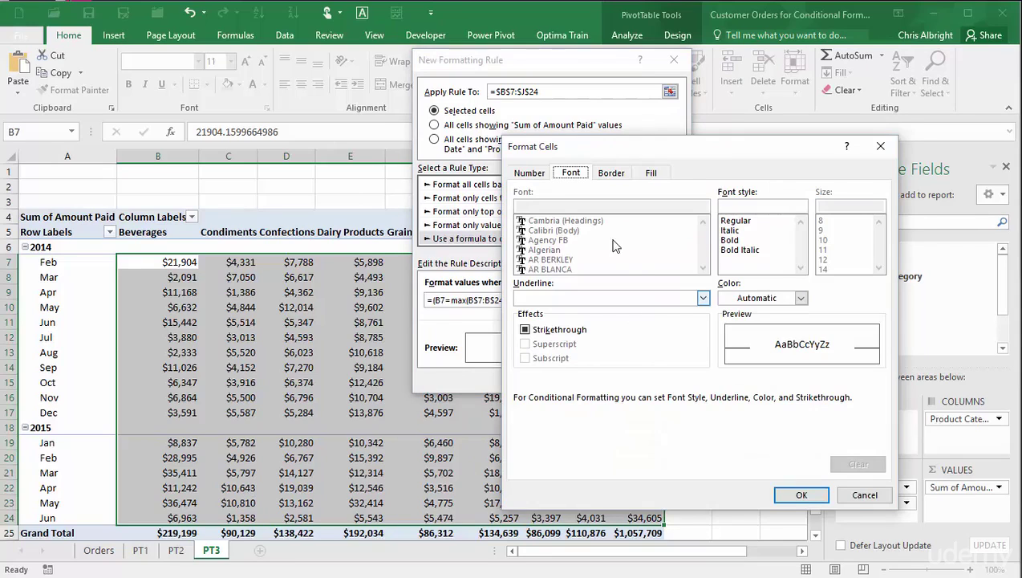
click(651, 173)
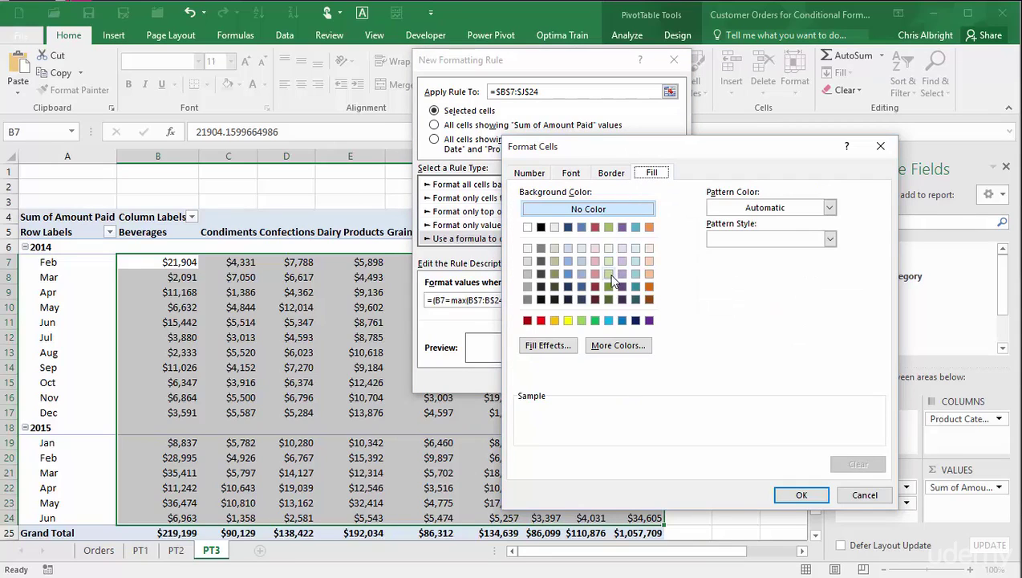
click(609, 287)
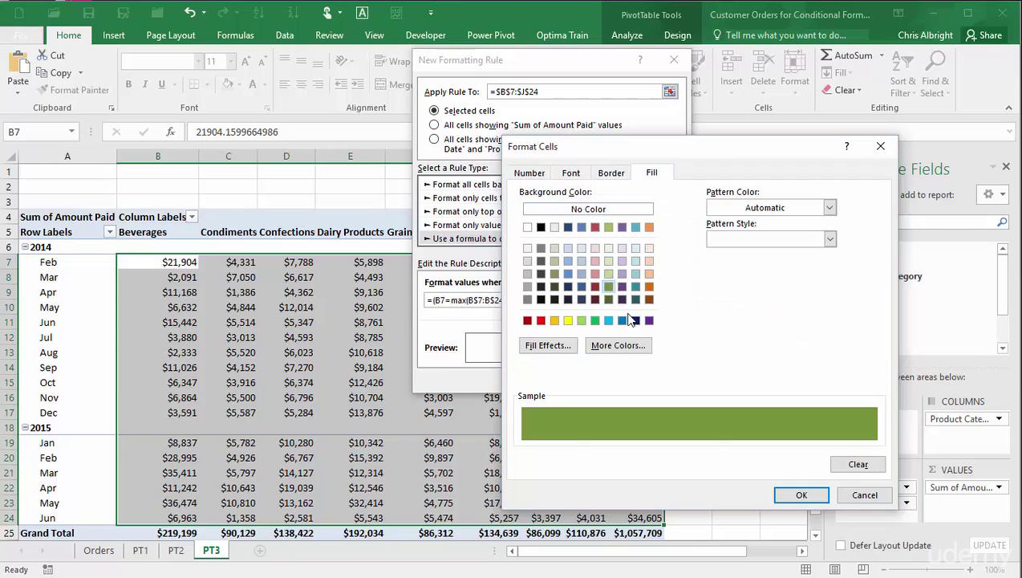
click(801, 494)
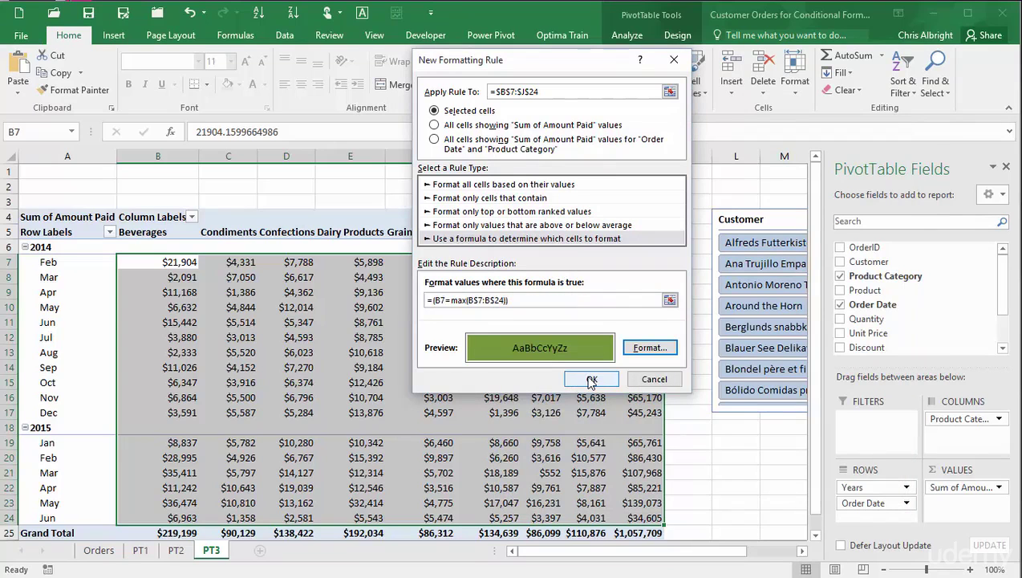
click(591, 378)
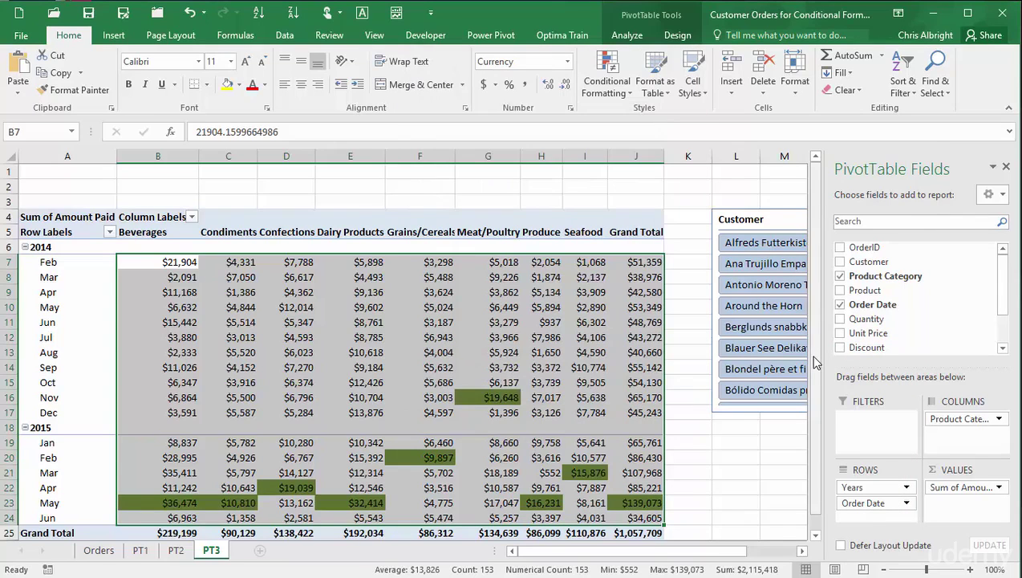
drag(813, 366, 809, 408)
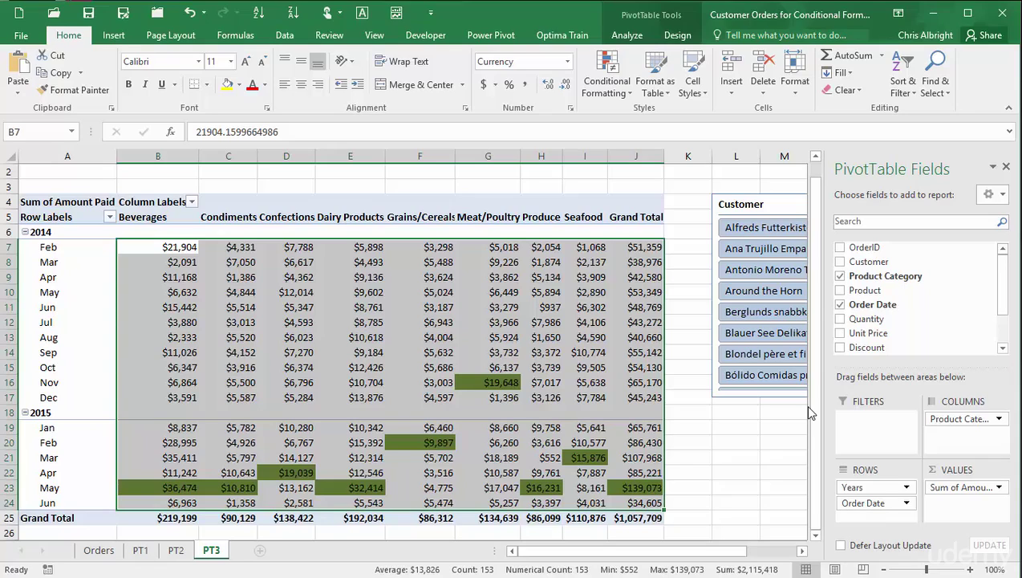
Select Alfreds Futterkiste through Around the Horn in the Customer slicer
click(776, 228)
drag(746, 250, 739, 295)
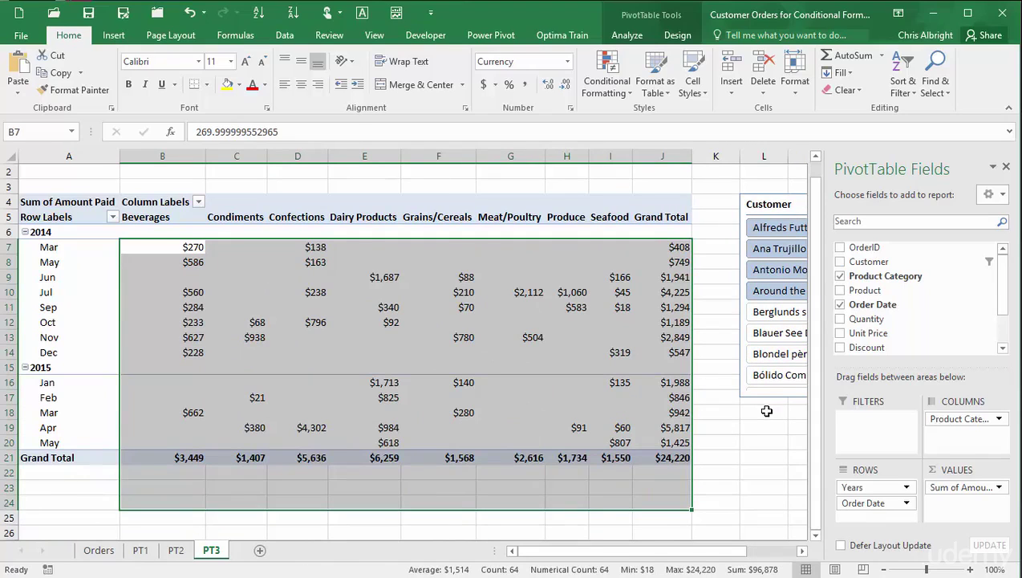